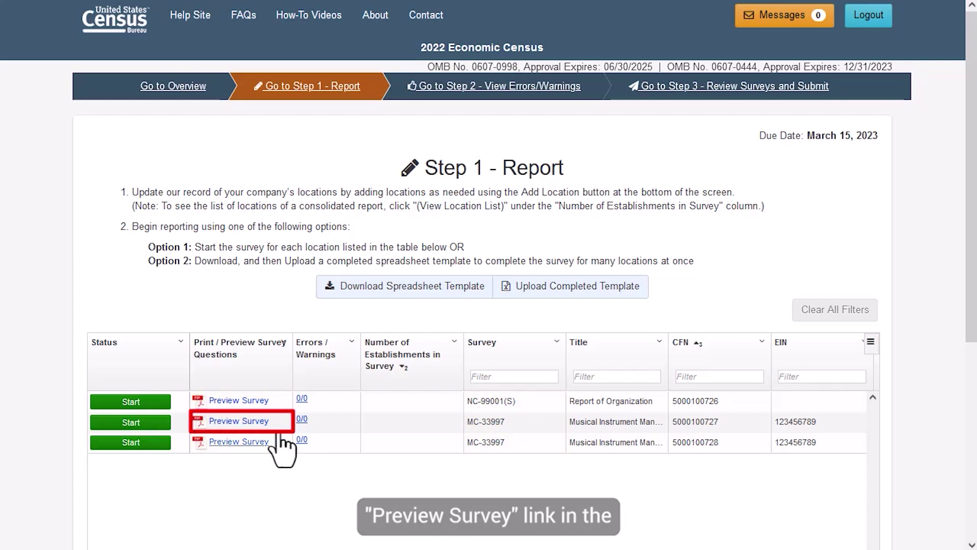
- Reveal the Add Location, Delete Locations and Print Surveys to PDF buttons below the survey table
left_click(260, 422)
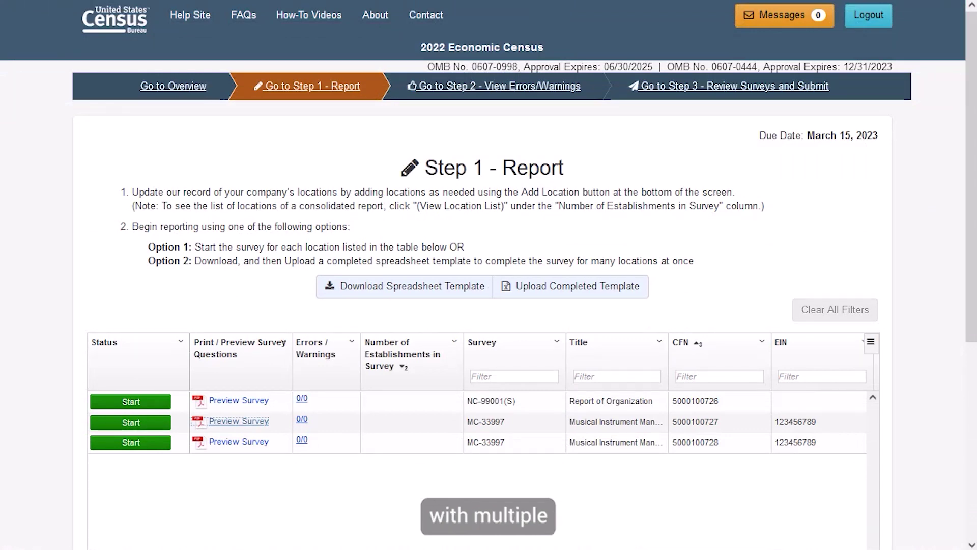
left_click_drag(971, 109, 972, 278)
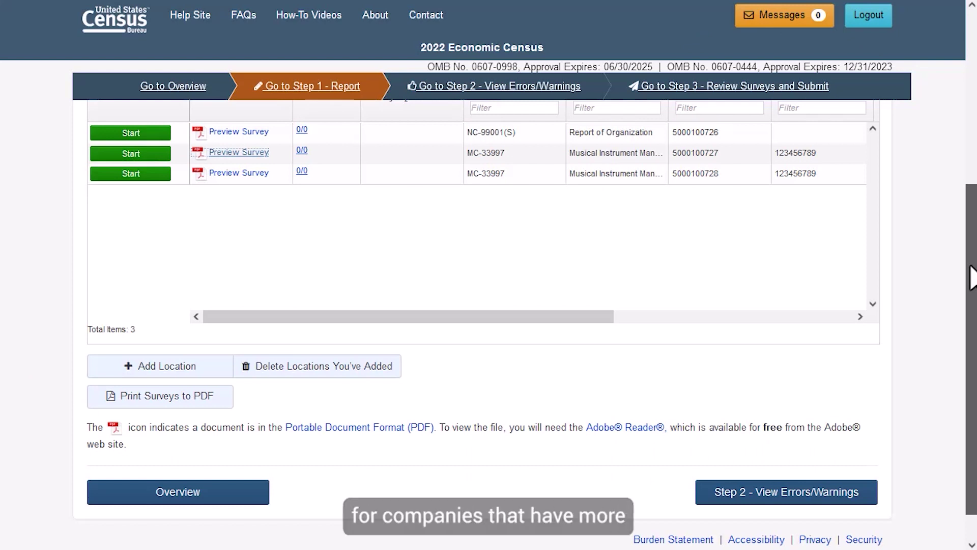
left_click_drag(971, 277, 972, 277)
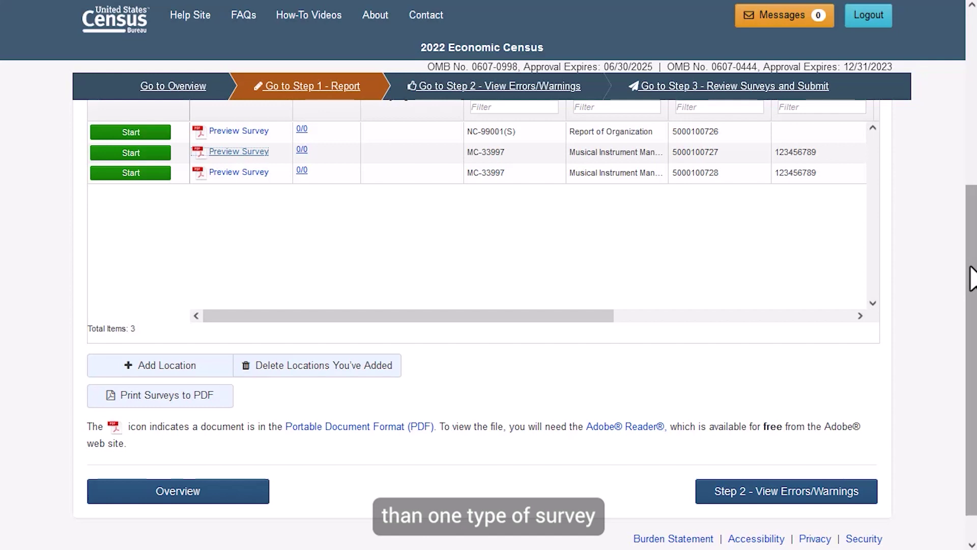
- Select surveys MC-33997 and NC-99001(S) in Print Surveys to PDF and submit the request
left_click(212, 400)
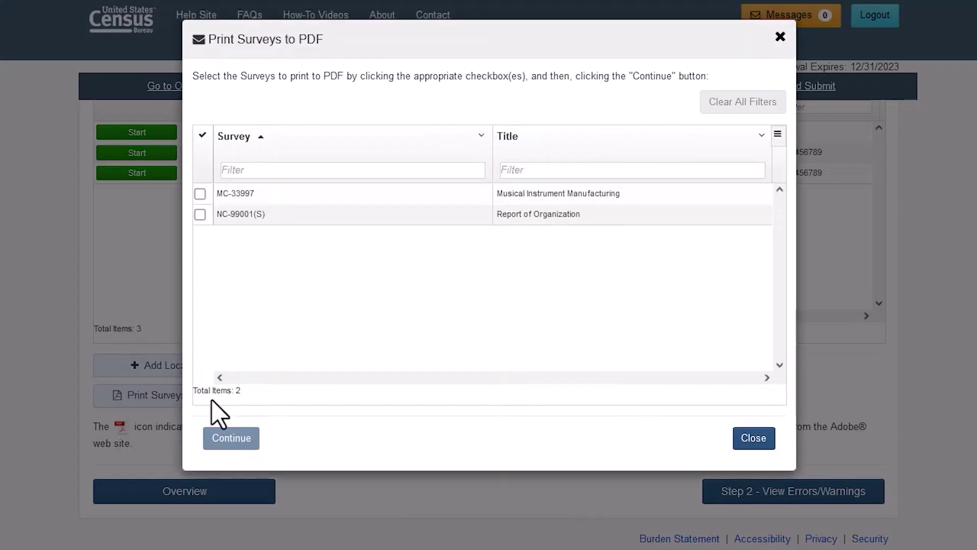
left_click(200, 215)
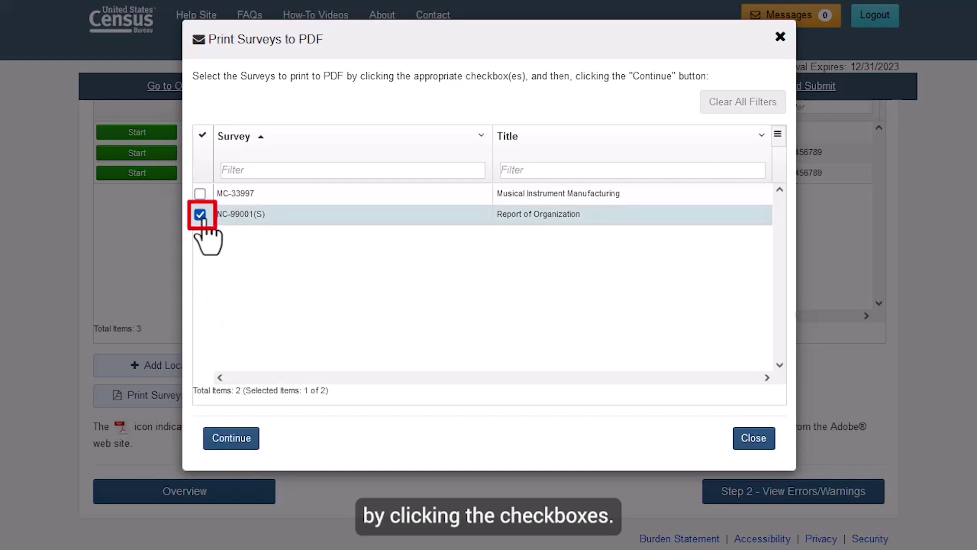
left_click(202, 136)
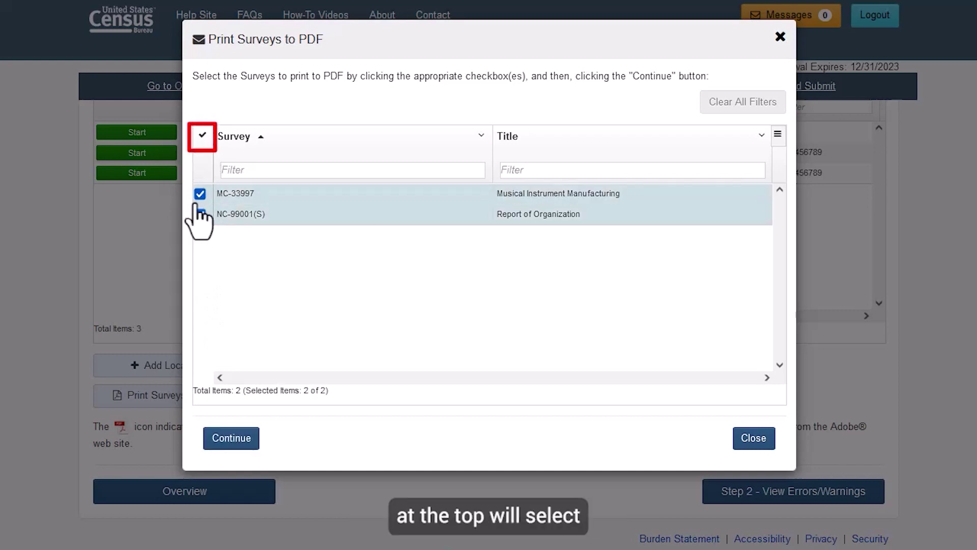
left_click(215, 448)
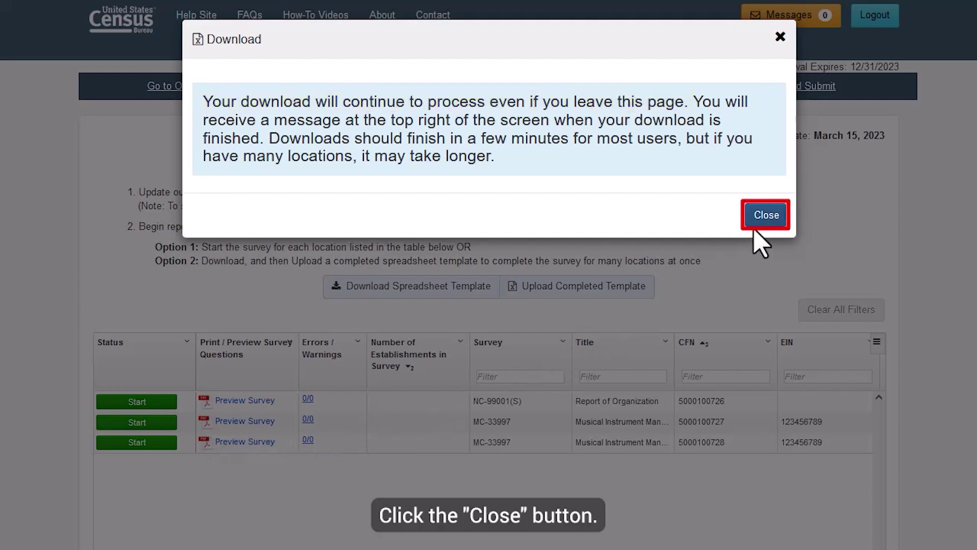
- Download the previews zip and view its MC-33997 and NC-99001(S) PDFs in WinZip without unzipping
left_click(769, 216)
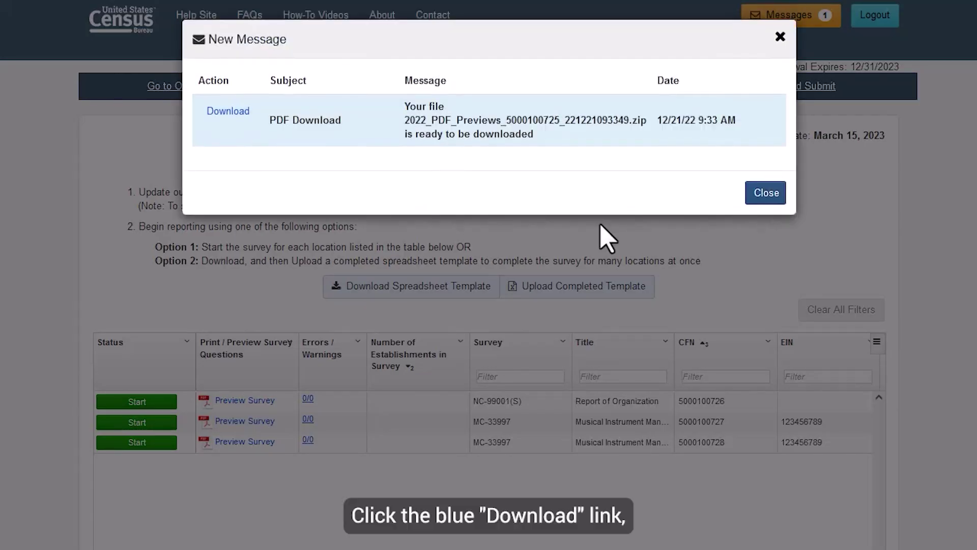
left_click(243, 111)
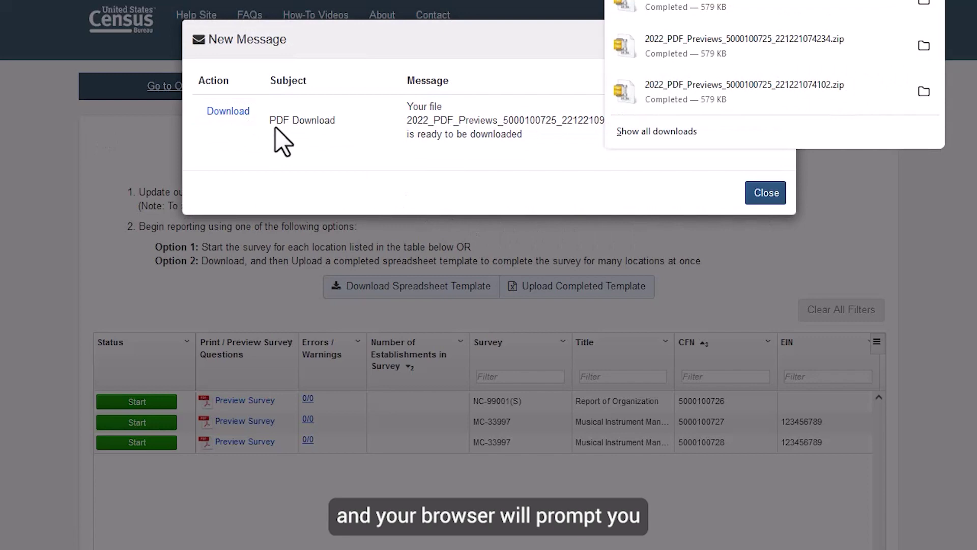
left_click(722, 64)
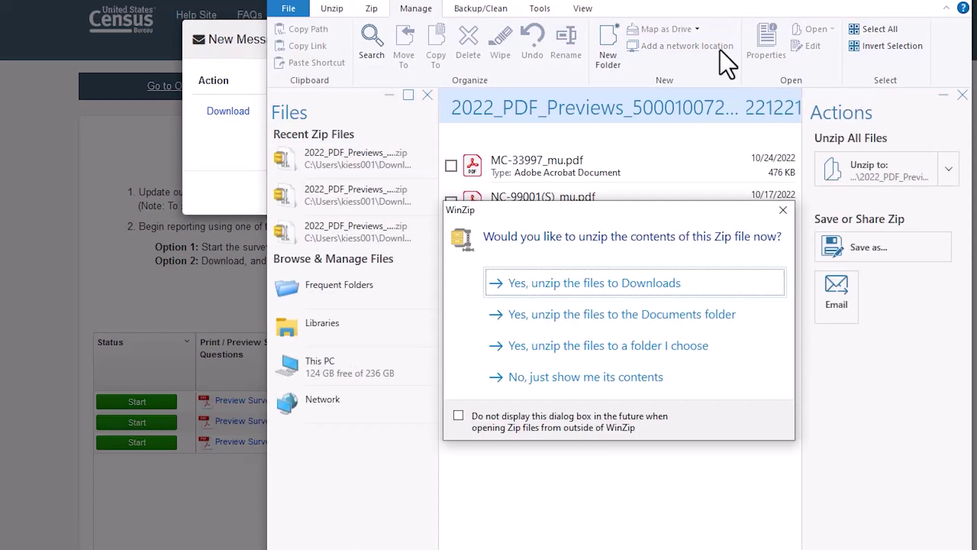
left_click(642, 381)
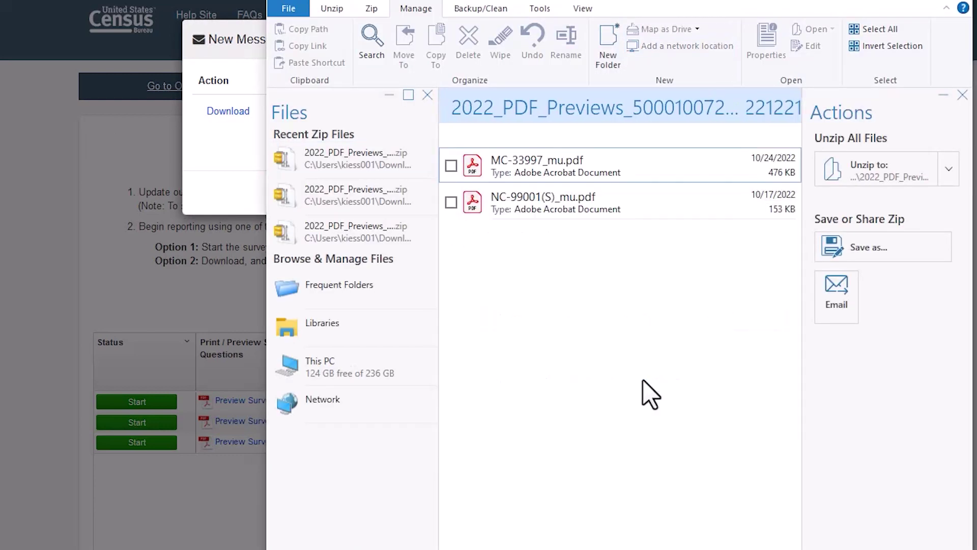
left_click(954, 9)
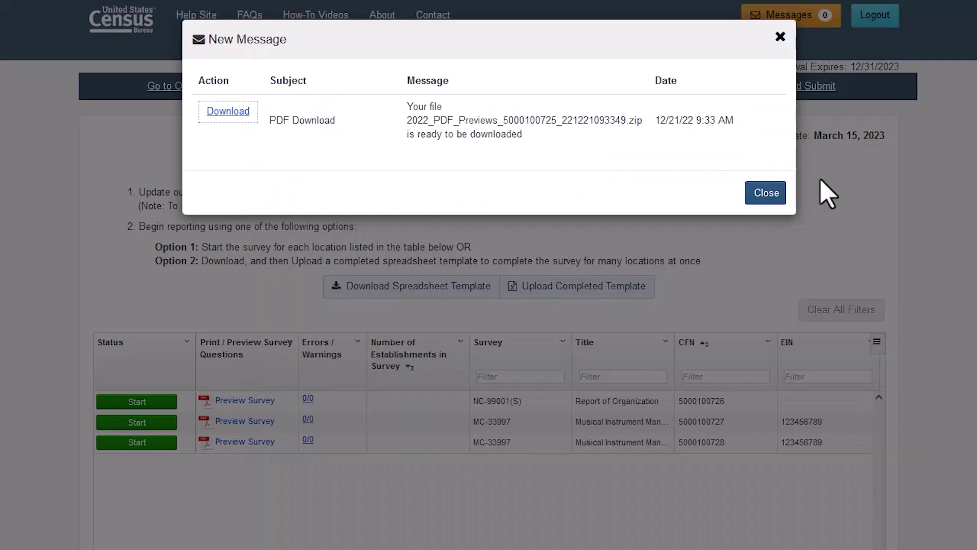
- Close the New Message file-ready dialog to return to Step 1 - Report
left_click(771, 201)
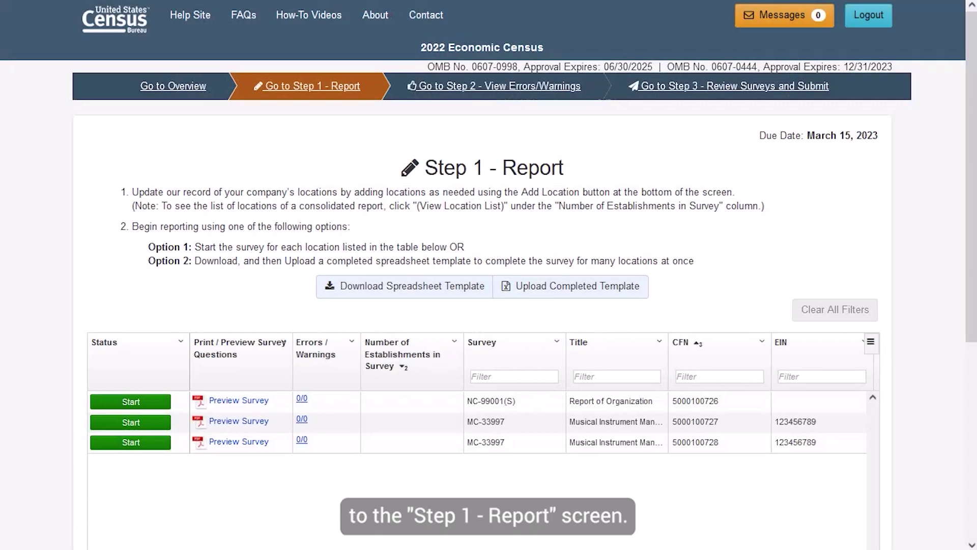